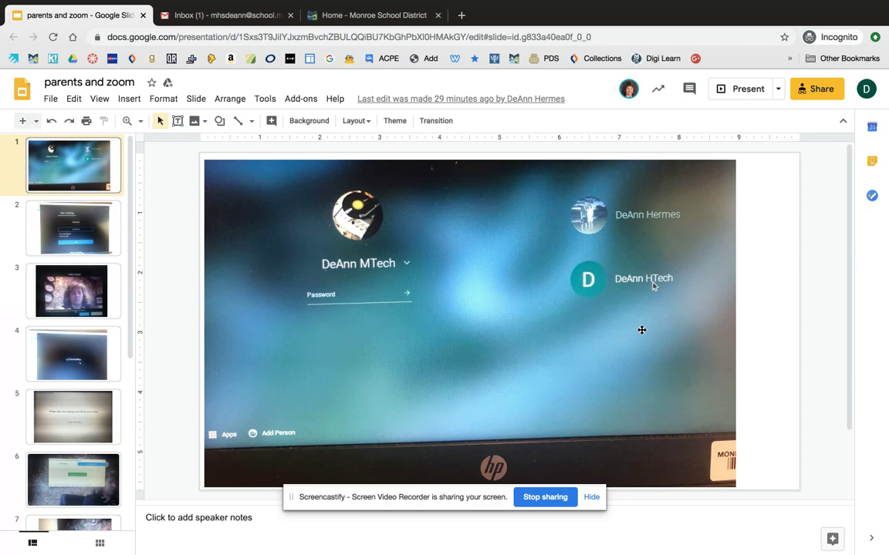
- Start the parents and zoom deck as a full-screen slideshow from slide 1
{"action": "left_click", "coordinate": [739, 89]}
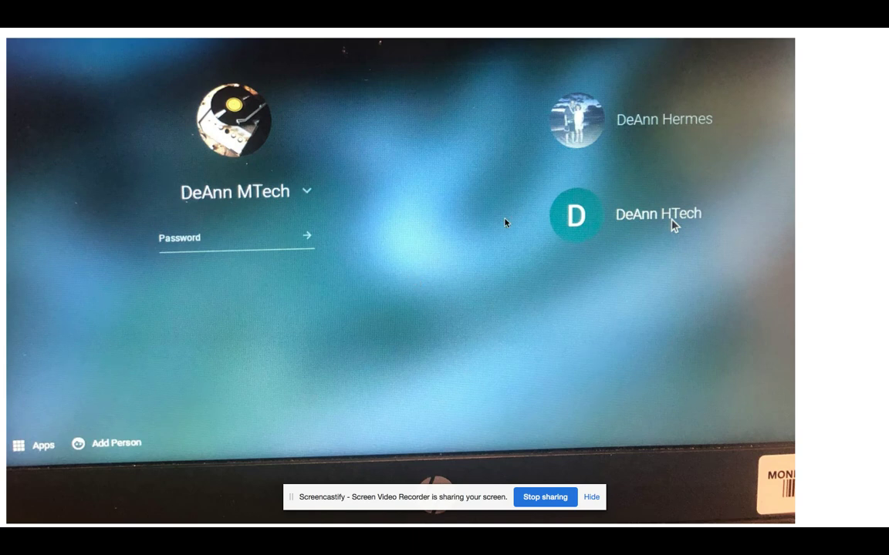
- Exit the slideshow from the presenter toolbar, returning to the deck's editor view
{"action": "mouse_move", "coordinate": [113, 452]}
{"action": "mouse_move", "coordinate": [159, 490]}
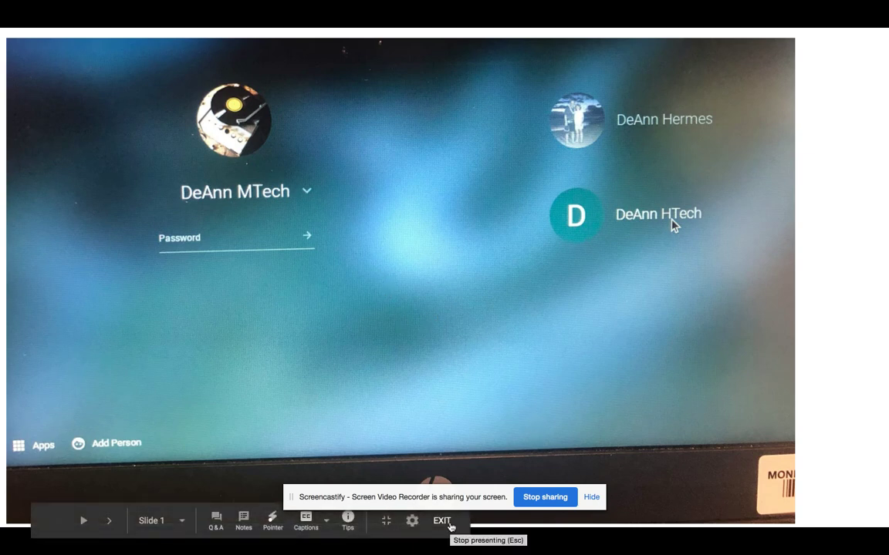
{"action": "left_click", "coordinate": [451, 526]}
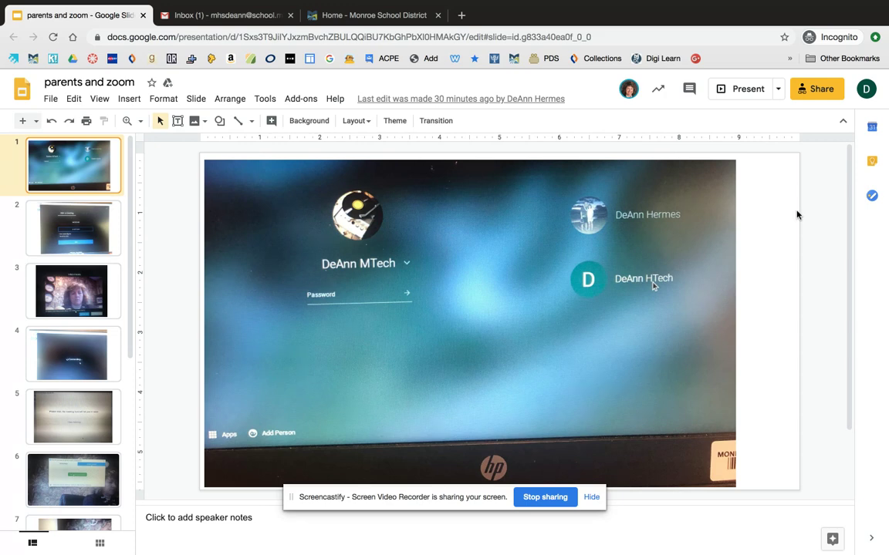
- Check the signed-in account popup, close it, and switch to the Gmail inbox tab
{"action": "left_click", "coordinate": [868, 91]}
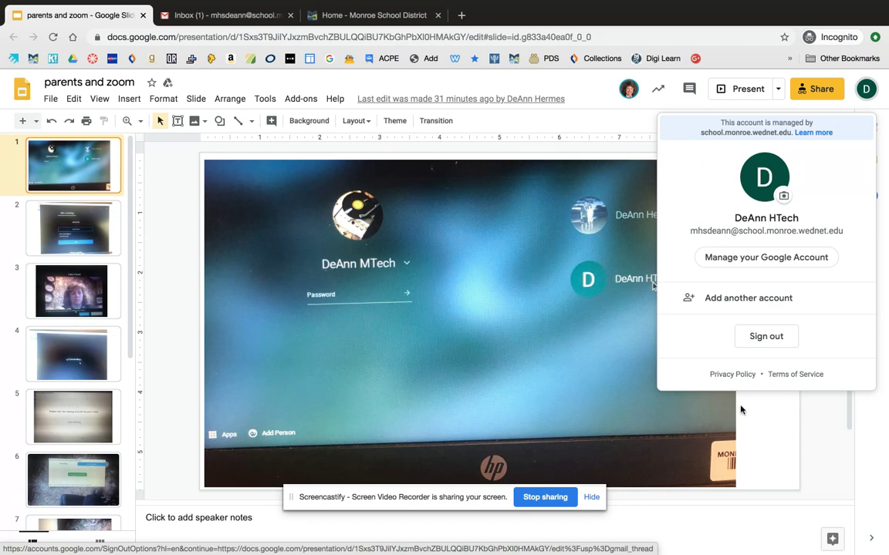
{"action": "left_click", "coordinate": [631, 404]}
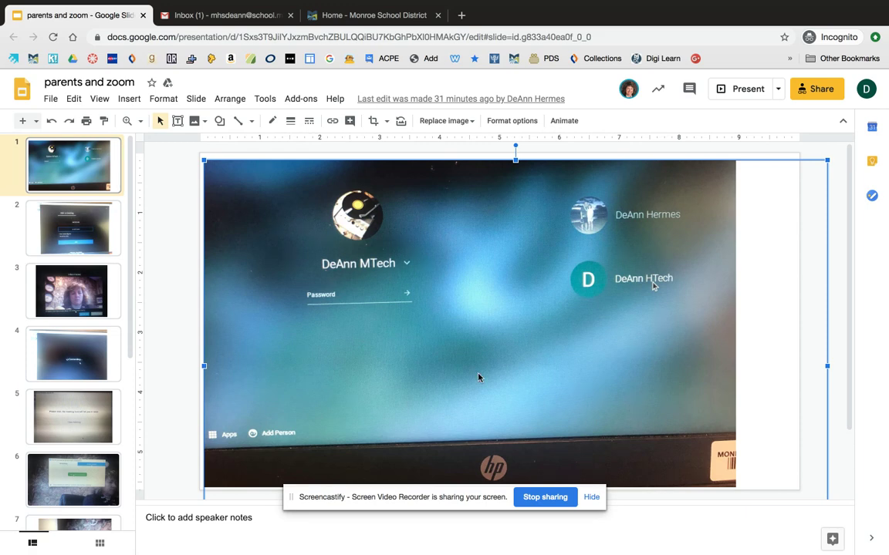
{"action": "left_click", "coordinate": [230, 19]}
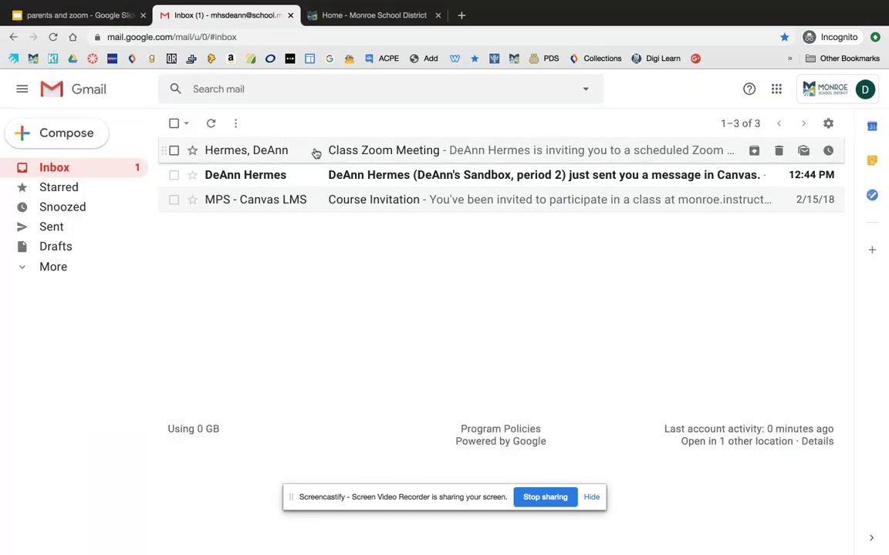
- Read through the Class Zoom Meeting email, then switch to the Monroe School District tab
{"action": "left_click", "coordinate": [422, 161]}
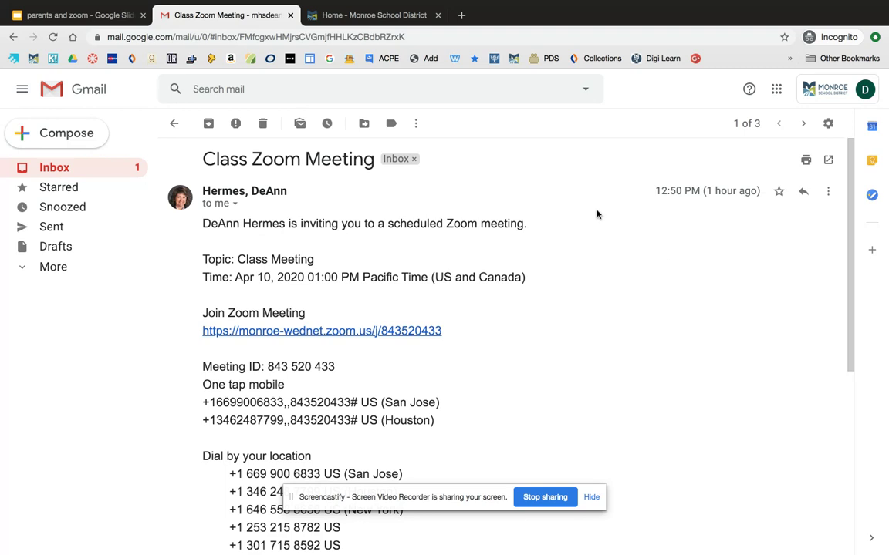
{"action": "scroll", "coordinate": [597, 215], "scroll_direction": "down", "scroll_amount": 1}
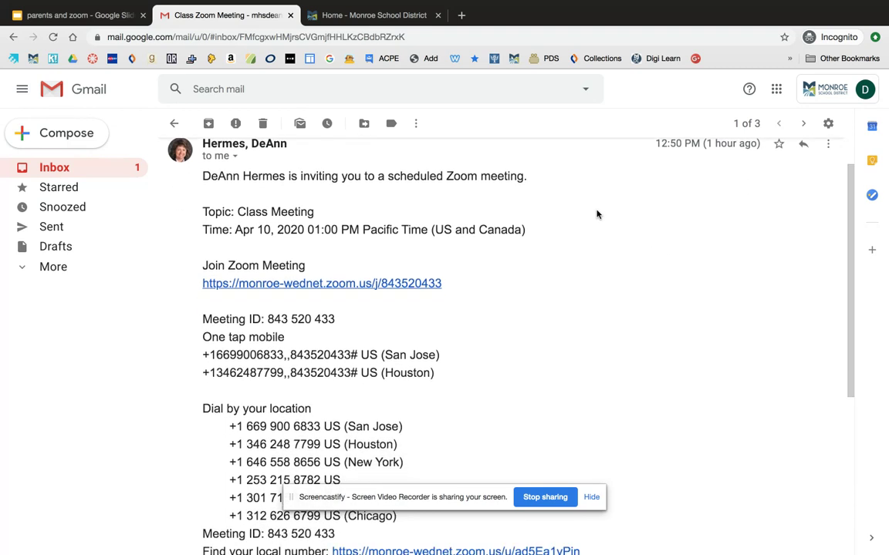
{"action": "scroll", "coordinate": [591, 210], "scroll_direction": "down", "scroll_amount": 1}
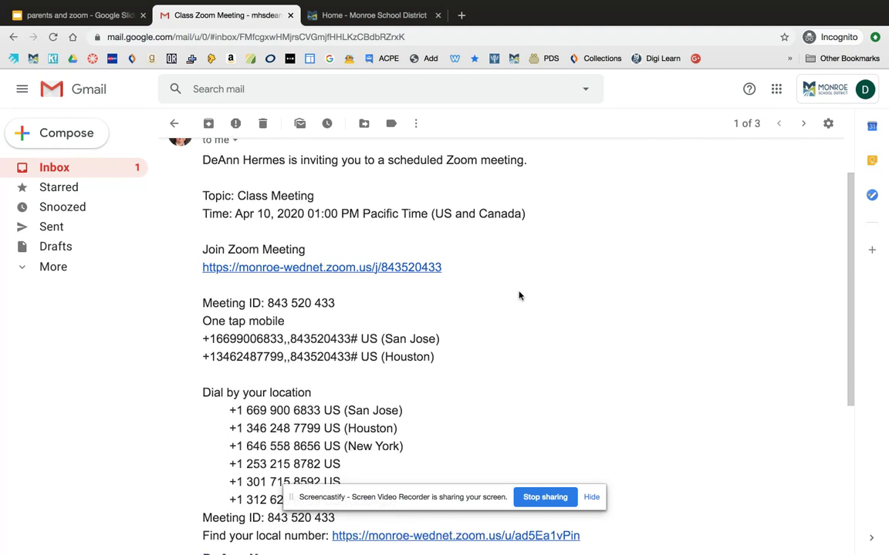
{"action": "scroll", "coordinate": [515, 294], "scroll_direction": "down", "scroll_amount": 1}
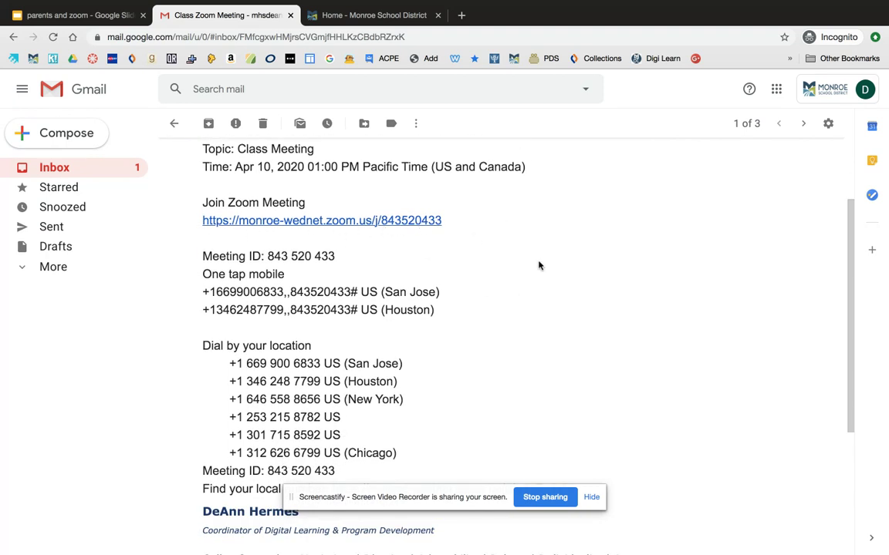
{"action": "scroll", "coordinate": [539, 265], "scroll_direction": "down", "scroll_amount": 2}
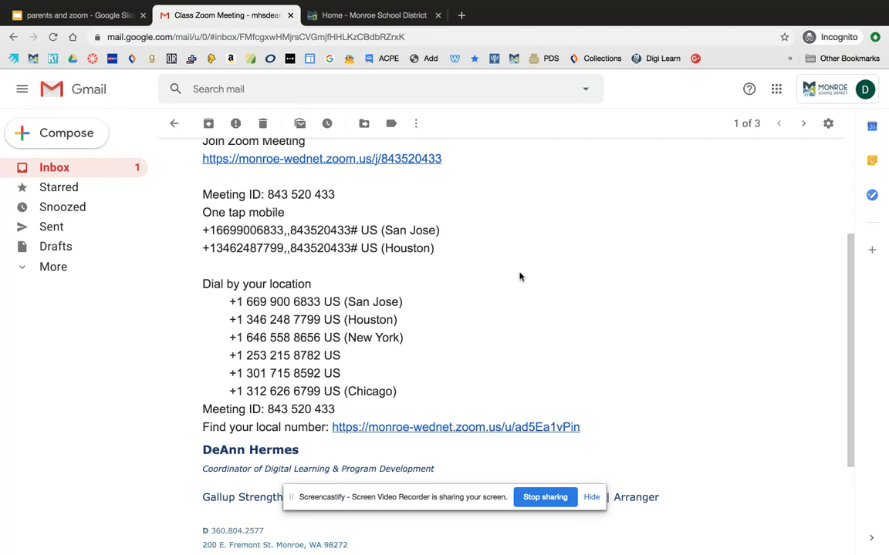
{"action": "scroll", "coordinate": [520, 276], "scroll_direction": "down", "scroll_amount": 1}
{"action": "scroll", "coordinate": [519, 277], "scroll_direction": "up", "scroll_amount": 5}
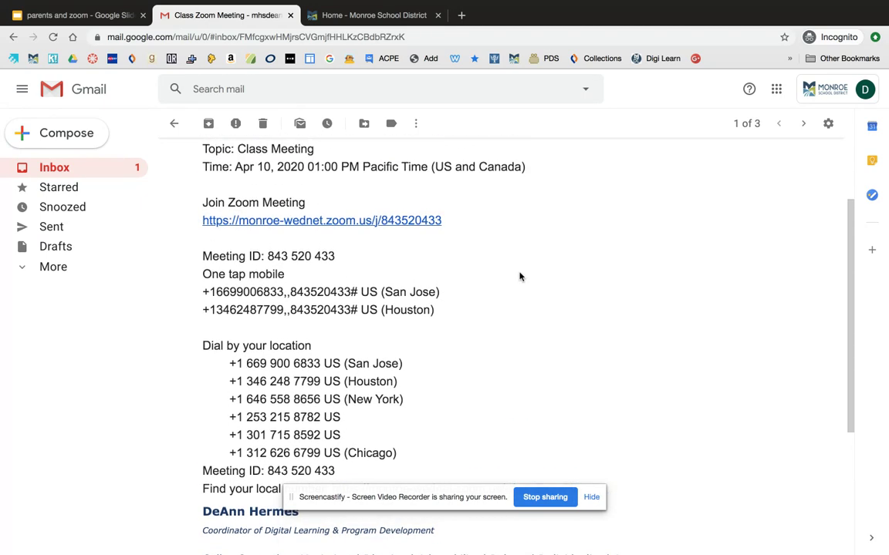
{"action": "scroll", "coordinate": [519, 276], "scroll_direction": "up", "scroll_amount": 1}
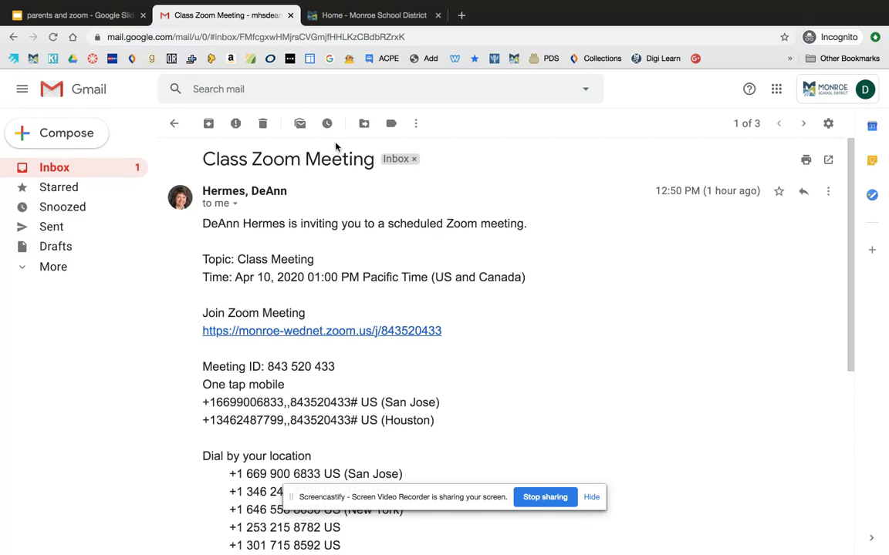
{"action": "left_click", "coordinate": [381, 19]}
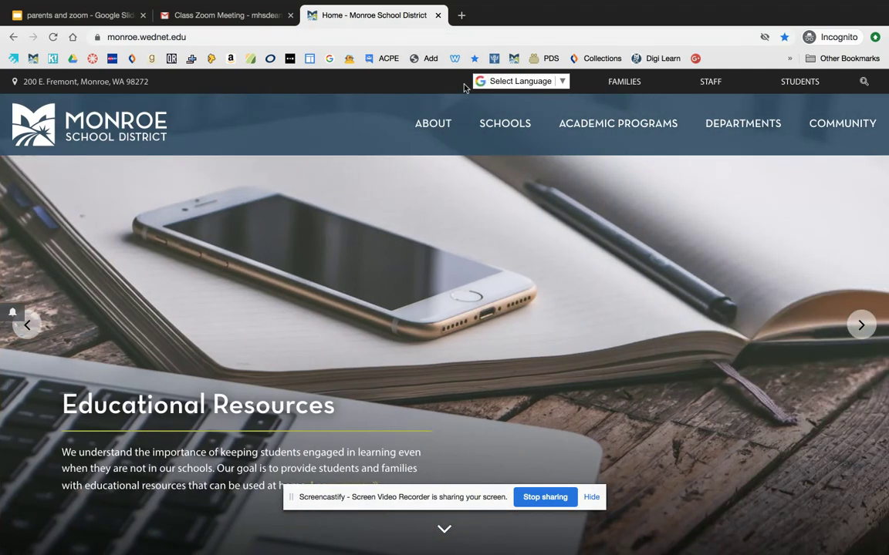
- Open student Canvas from the STUDENTS menu on the Monroe School District site
{"action": "mouse_move", "coordinate": [603, 80]}
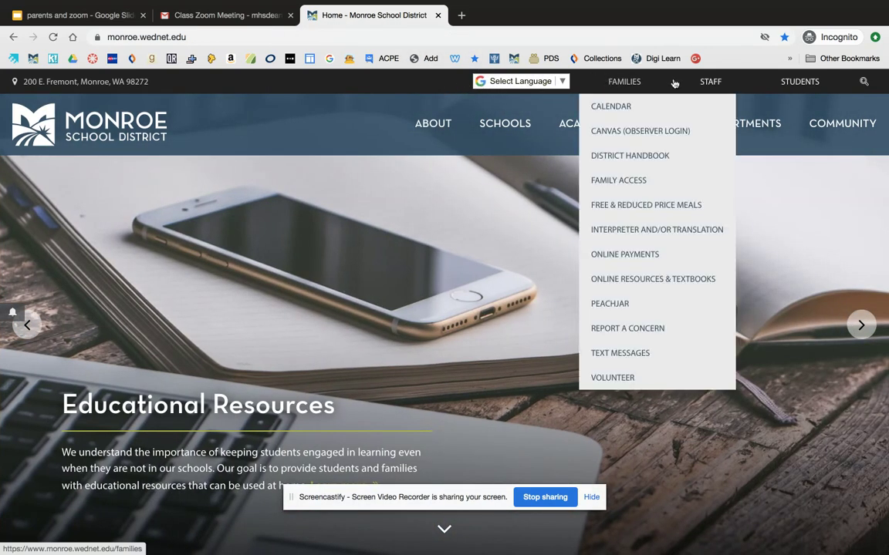
{"action": "mouse_move", "coordinate": [730, 84]}
{"action": "mouse_move", "coordinate": [802, 83]}
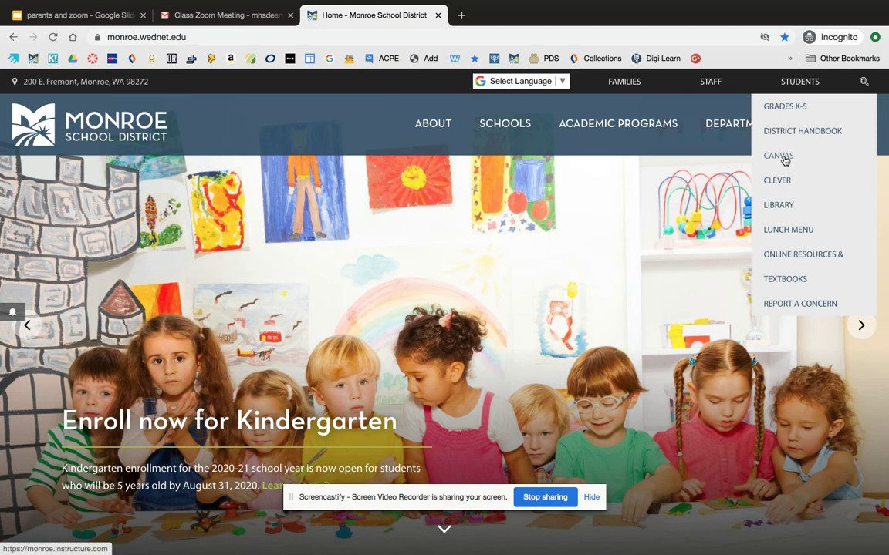
{"action": "left_click", "coordinate": [785, 158]}
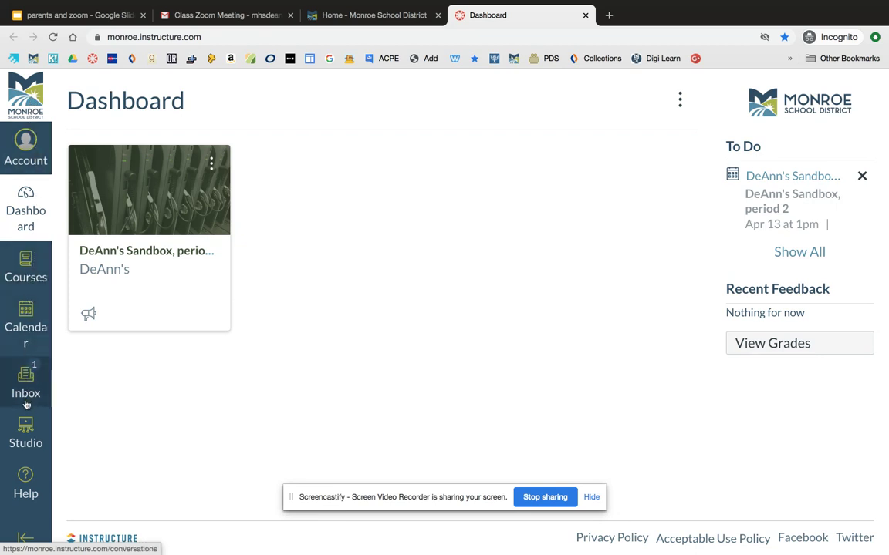
- Show the Canvas calendar in week view for Apr 5–11, 2020 and scroll through it
{"action": "left_click", "coordinate": [33, 312]}
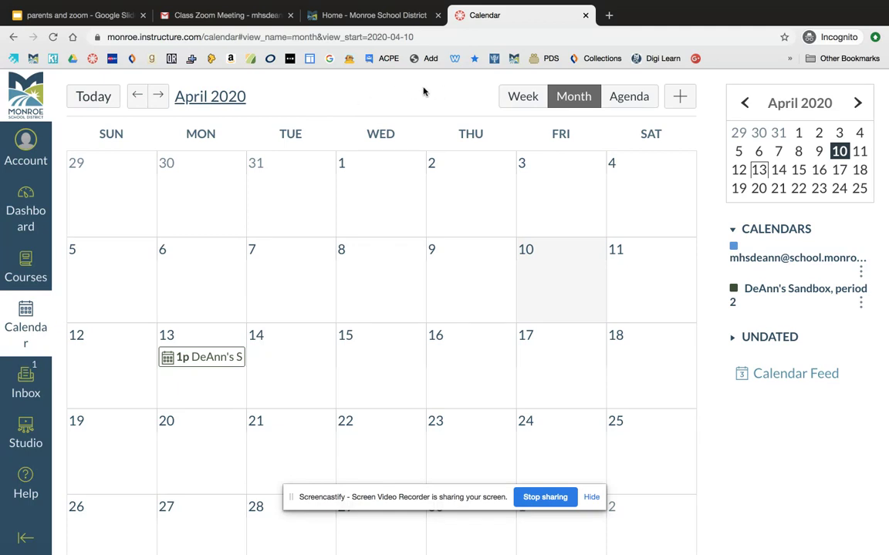
{"action": "left_click", "coordinate": [523, 99]}
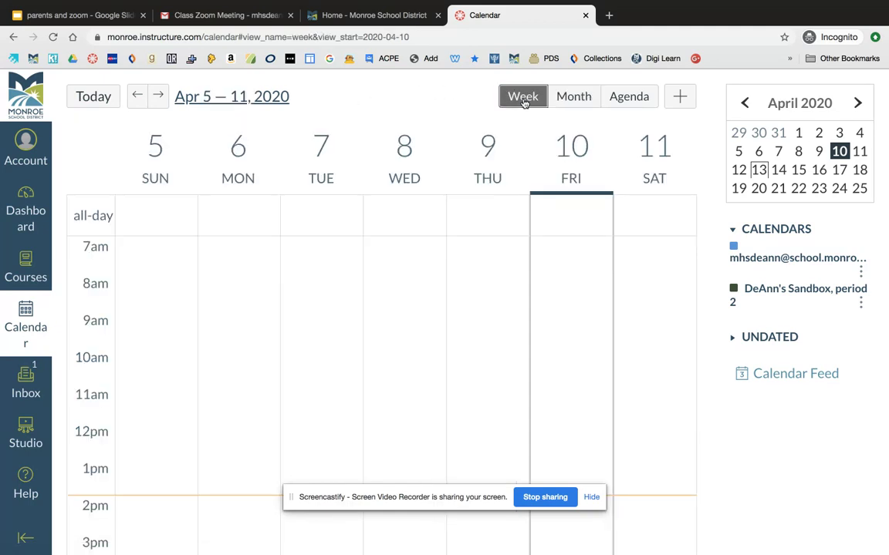
{"action": "left_click", "coordinate": [569, 104]}
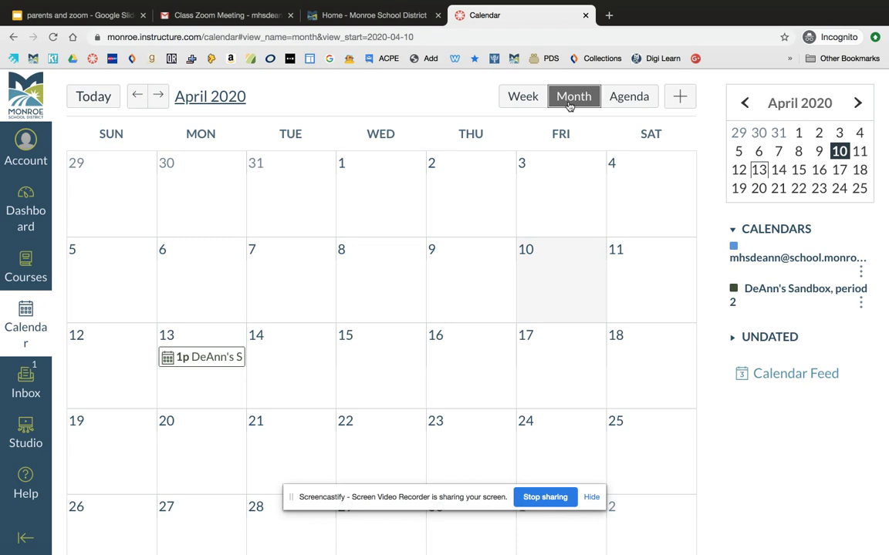
{"action": "left_click", "coordinate": [519, 96]}
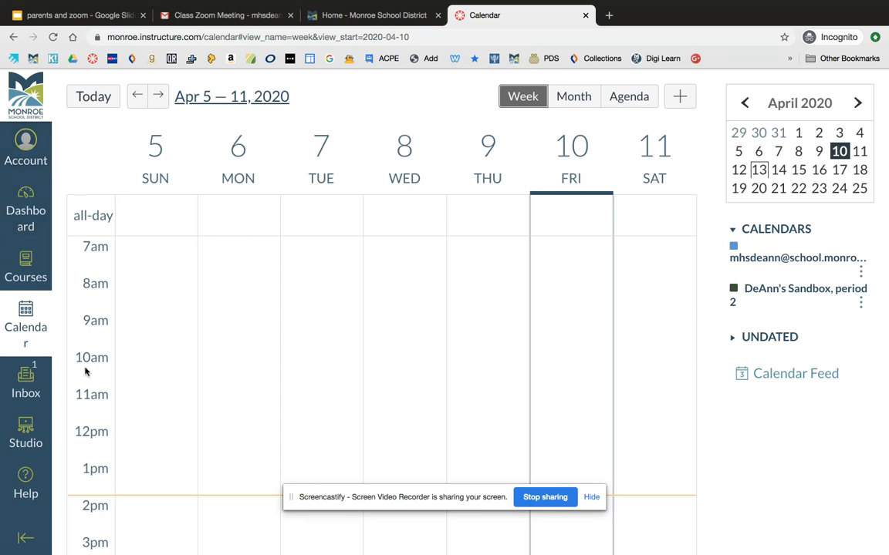
{"action": "scroll", "coordinate": [327, 310], "scroll_direction": "down", "scroll_amount": 1}
{"action": "scroll", "coordinate": [328, 311], "scroll_direction": "down", "scroll_amount": 4}
{"action": "scroll", "coordinate": [328, 310], "scroll_direction": "down", "scroll_amount": 3}
{"action": "scroll", "coordinate": [327, 310], "scroll_direction": "up", "scroll_amount": 6}
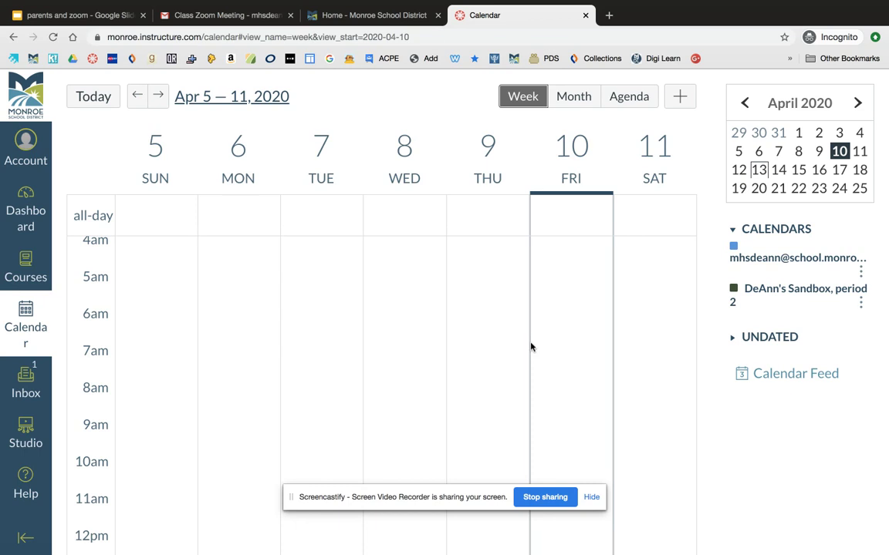
{"action": "scroll", "coordinate": [400, 357], "scroll_direction": "down", "scroll_amount": 1}
{"action": "scroll", "coordinate": [401, 357], "scroll_direction": "down", "scroll_amount": 4}
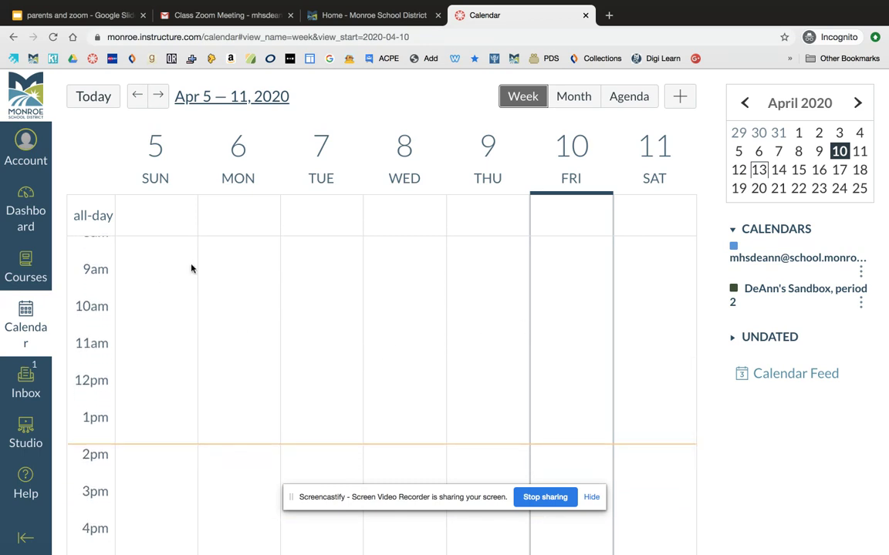
- Move to the Apr 12–18 week and open the Apr 13 1:00–2:00 class event
{"action": "left_click", "coordinate": [160, 95]}
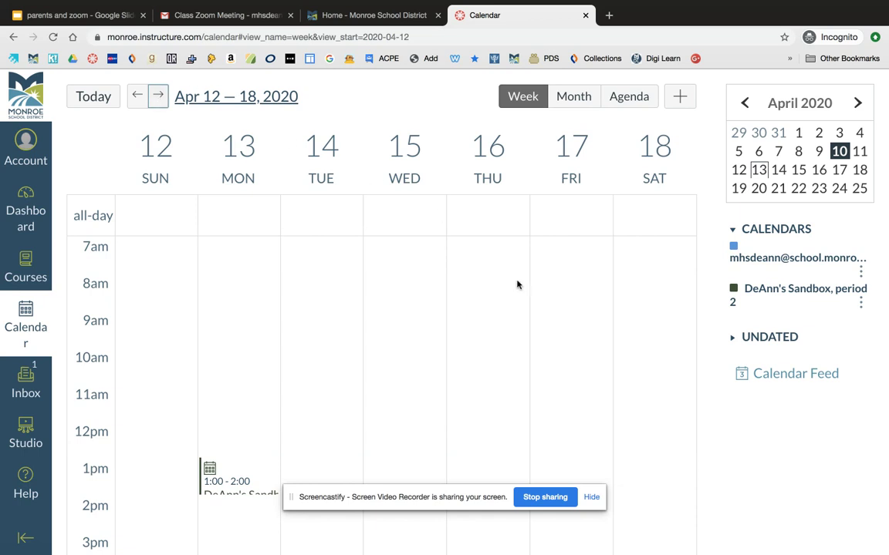
{"action": "scroll", "coordinate": [600, 318], "scroll_direction": "down", "scroll_amount": 1}
{"action": "scroll", "coordinate": [600, 318], "scroll_direction": "down", "scroll_amount": 3}
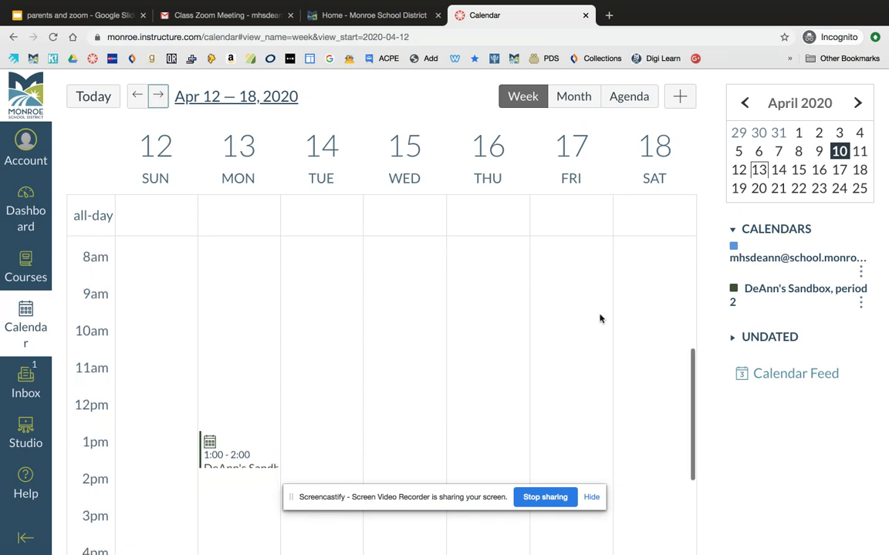
{"action": "scroll", "coordinate": [600, 318], "scroll_direction": "down", "scroll_amount": 1}
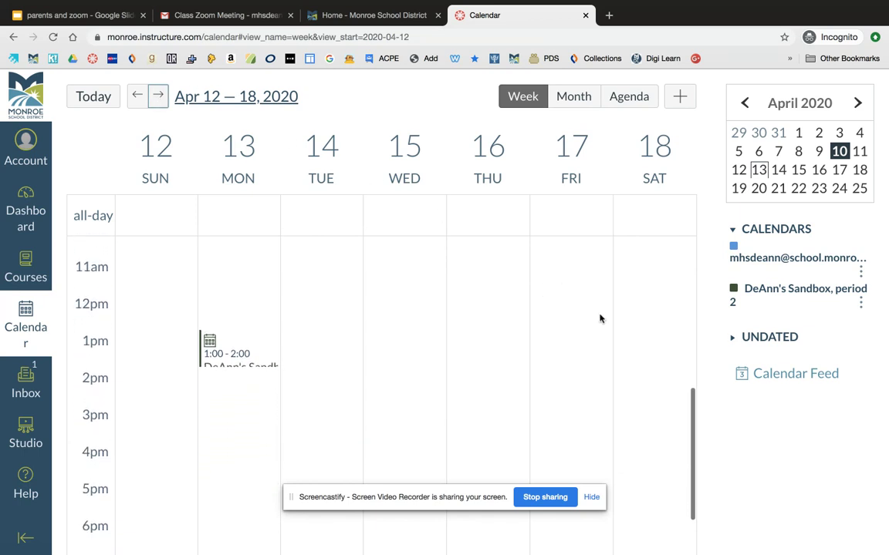
{"action": "left_click", "coordinate": [220, 353]}
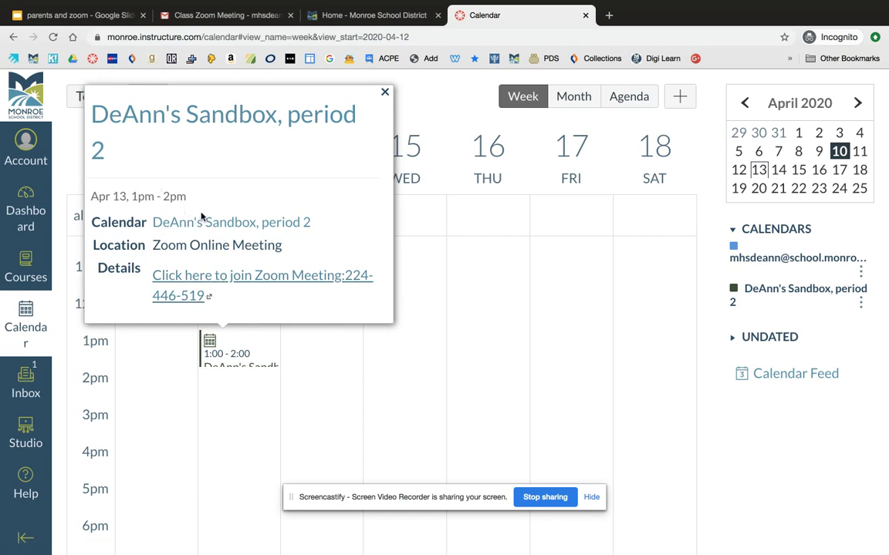
{"action": "left_click", "coordinate": [215, 277]}
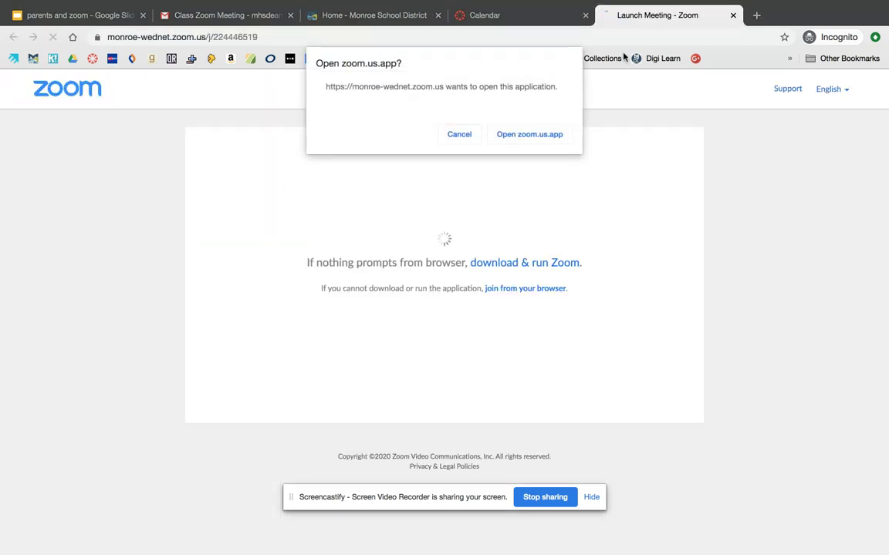
{"action": "left_click", "coordinate": [733, 16]}
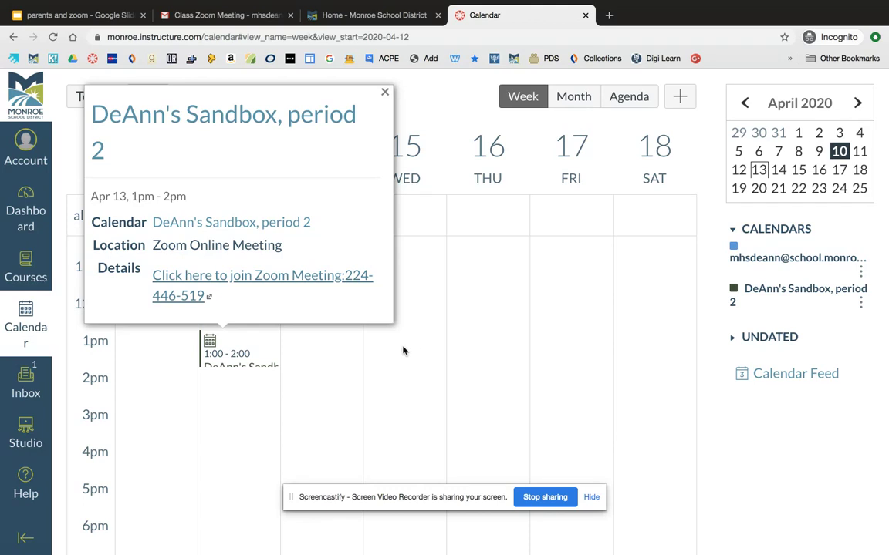
- Close the event details, revisit Dashboard and Calendar, then return to the Gmail invitation
{"action": "left_click", "coordinate": [385, 92]}
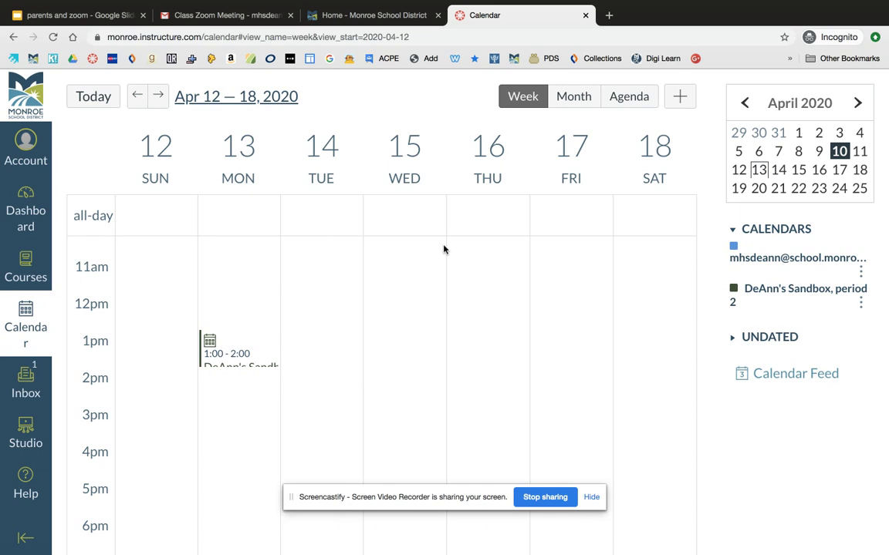
{"action": "left_click", "coordinate": [33, 203]}
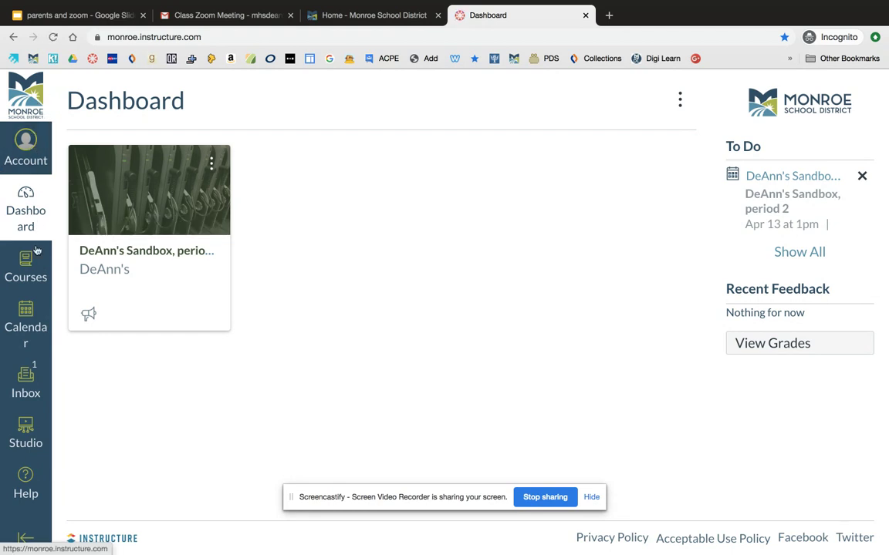
{"action": "left_click", "coordinate": [29, 324]}
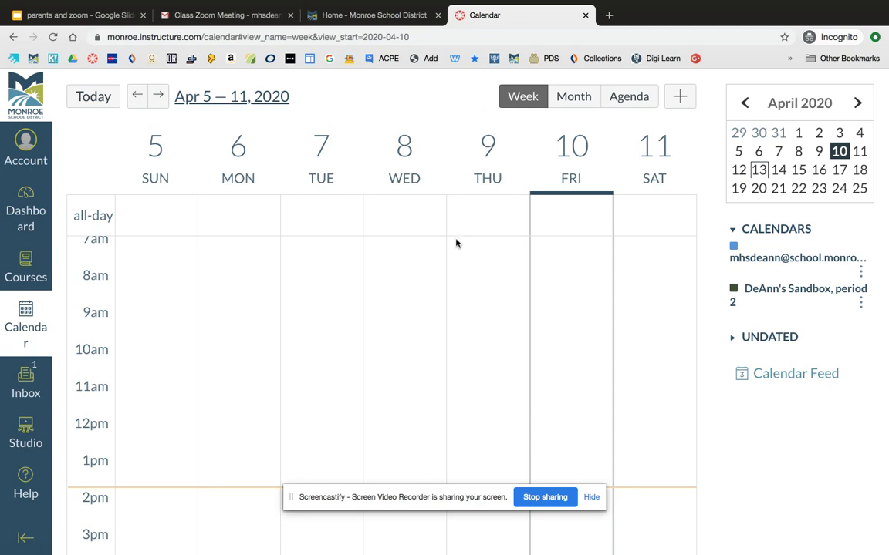
{"action": "left_click", "coordinate": [224, 15]}
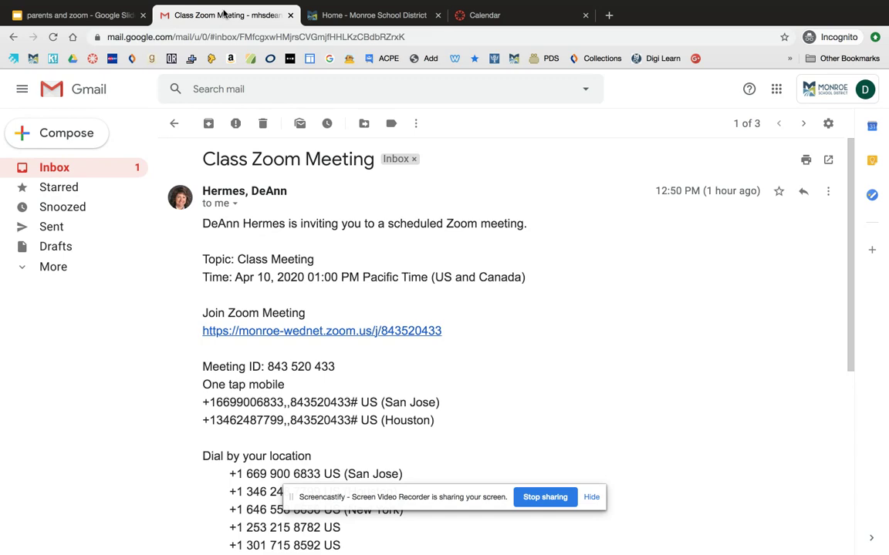
- Open the email's Join Zoom Meeting link, then return to the parents and zoom deck
{"action": "scroll", "coordinate": [593, 259], "scroll_direction": "down", "scroll_amount": 3}
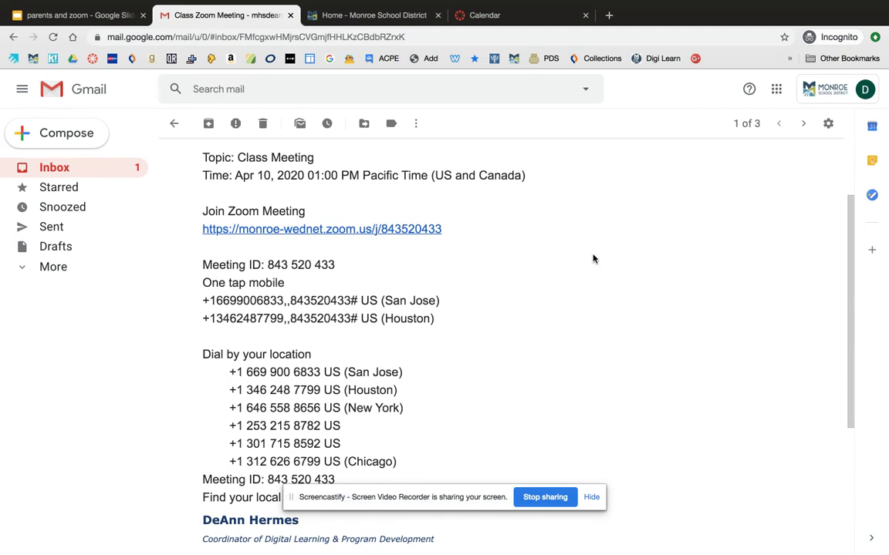
{"action": "left_click", "coordinate": [301, 230]}
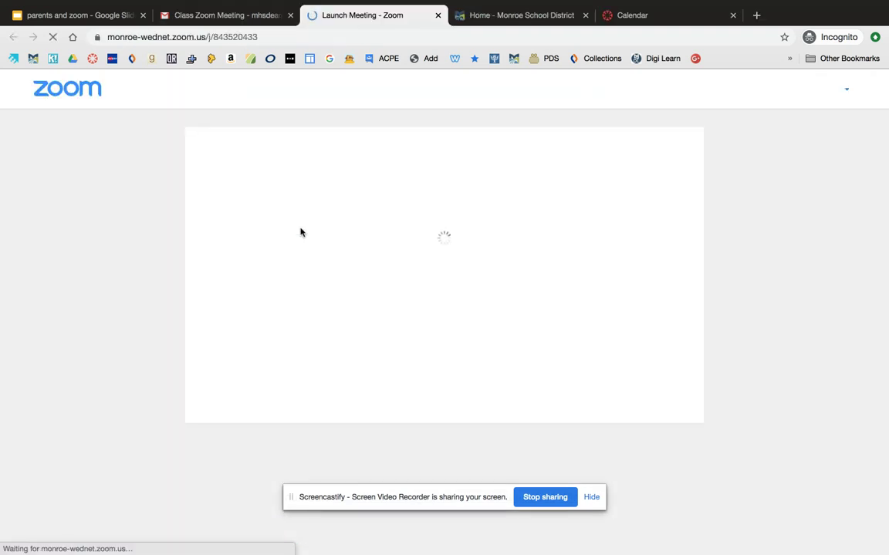
{"action": "left_click", "coordinate": [97, 22]}
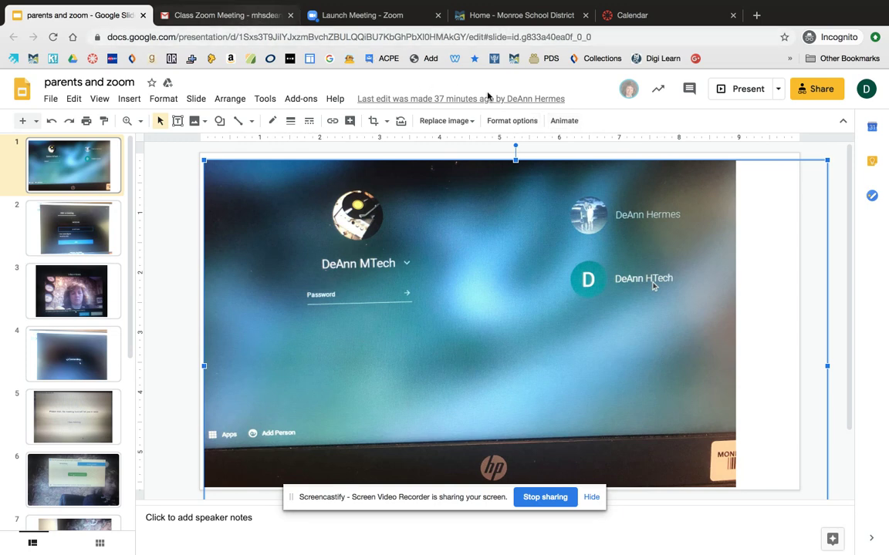
- Restart the slideshow and advance to the Video Preview slide
{"action": "left_click", "coordinate": [742, 92]}
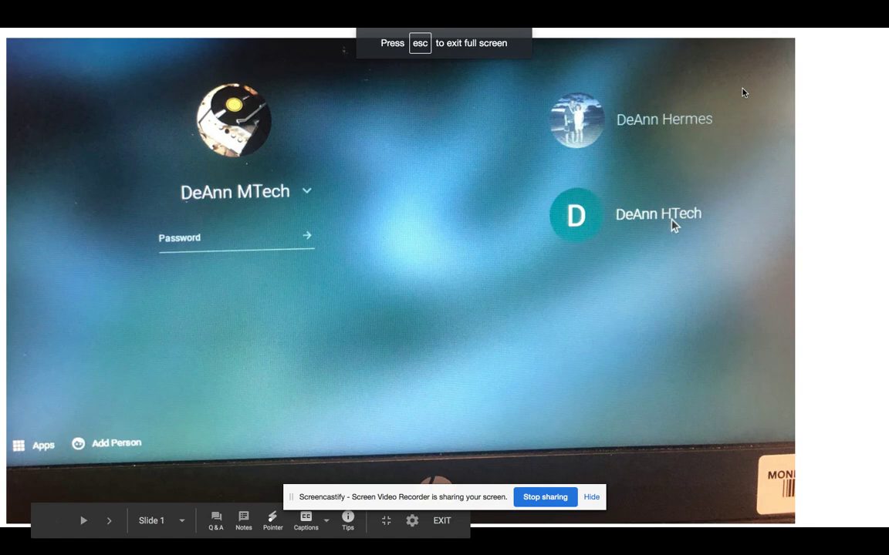
{"action": "left_click", "coordinate": [545, 296]}
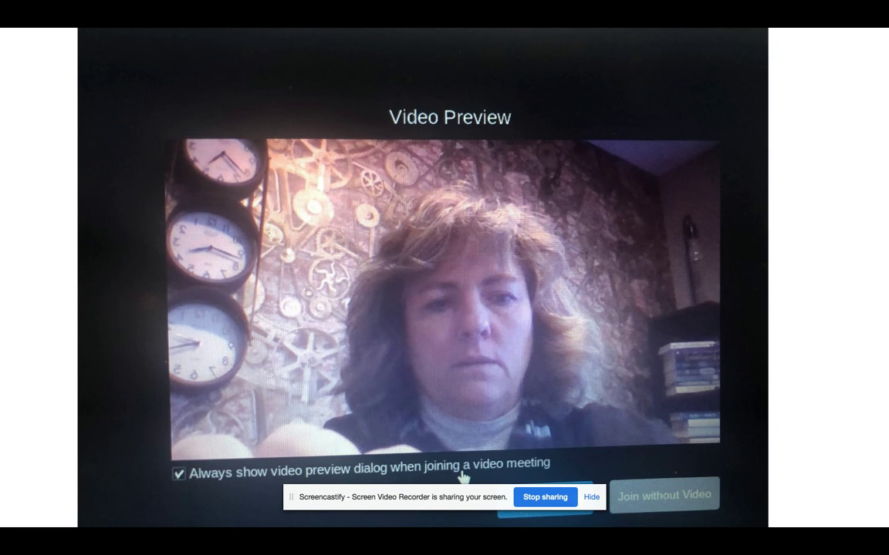
- Advance the slideshow past the Connecting slide to the Class Meeting waiting-room photo
{"action": "left_click", "coordinate": [635, 288]}
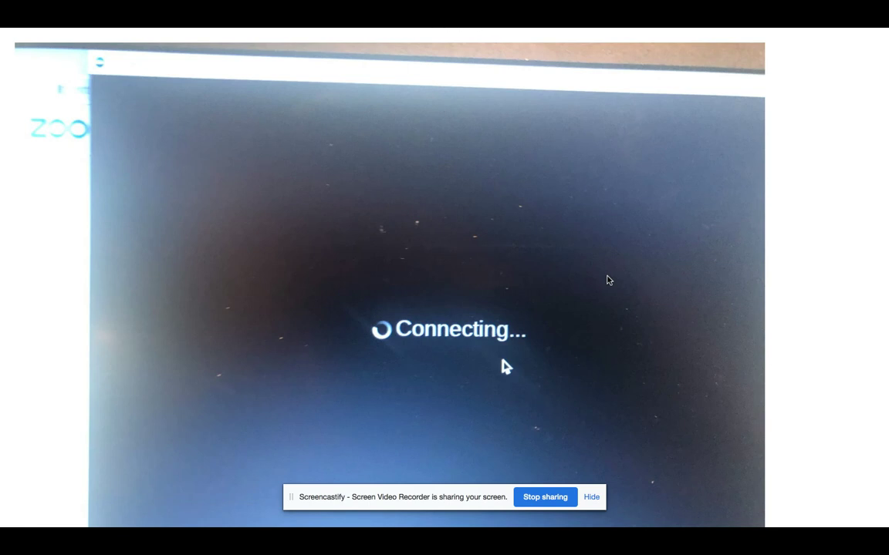
{"action": "key", "text": "Right"}
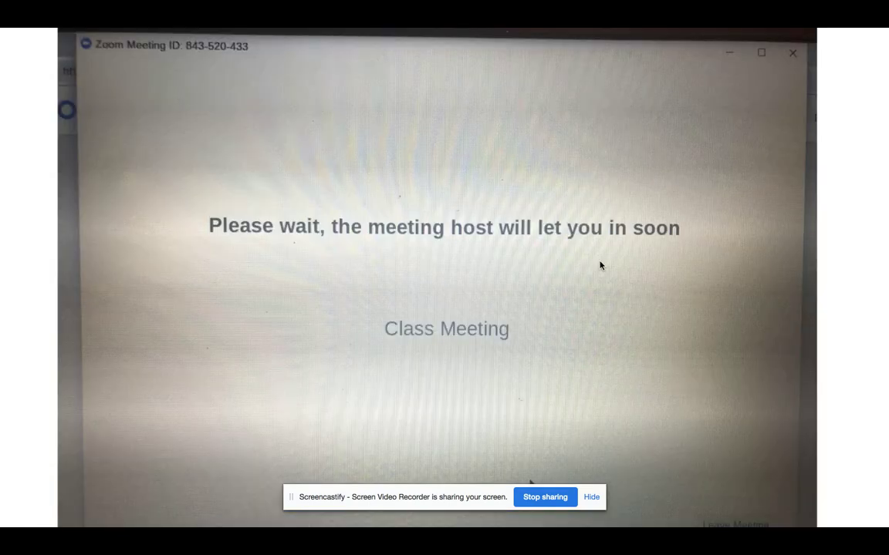